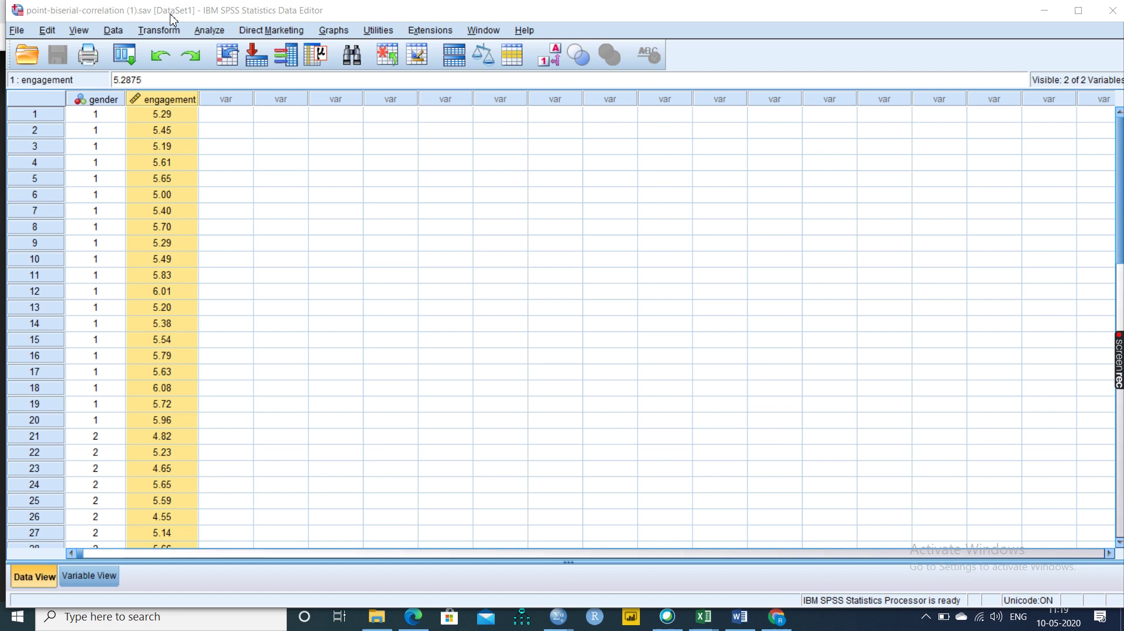
Open the Bivariate Correlations dialog and remove Gender and Engagement with TV advert from the analysis variables.
left_click(210, 31)
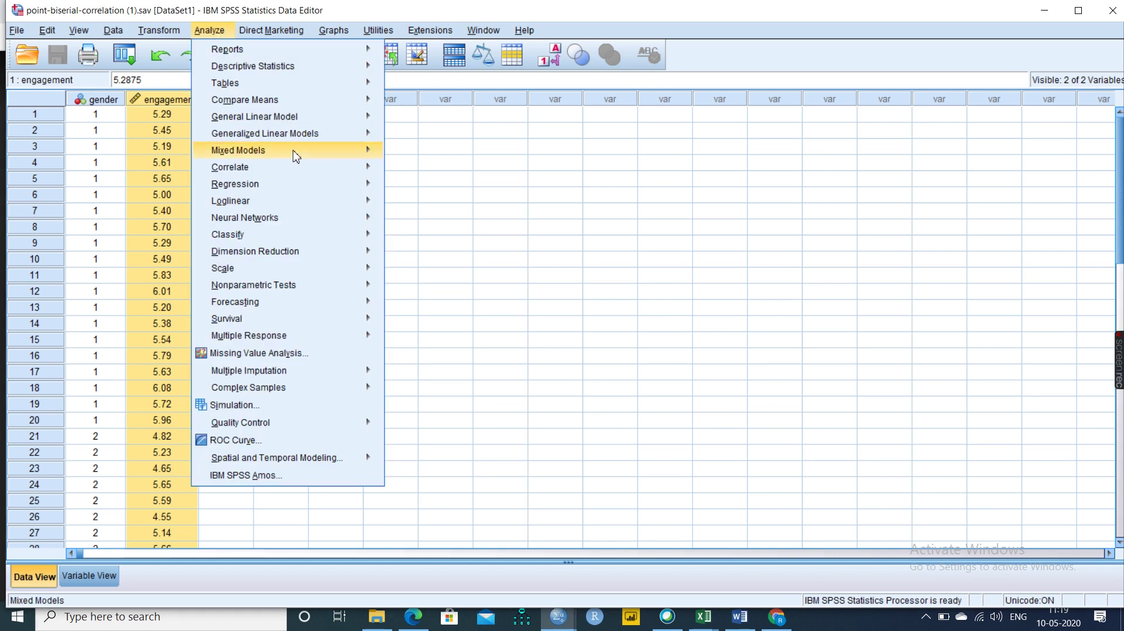
mouse_move(309, 174)
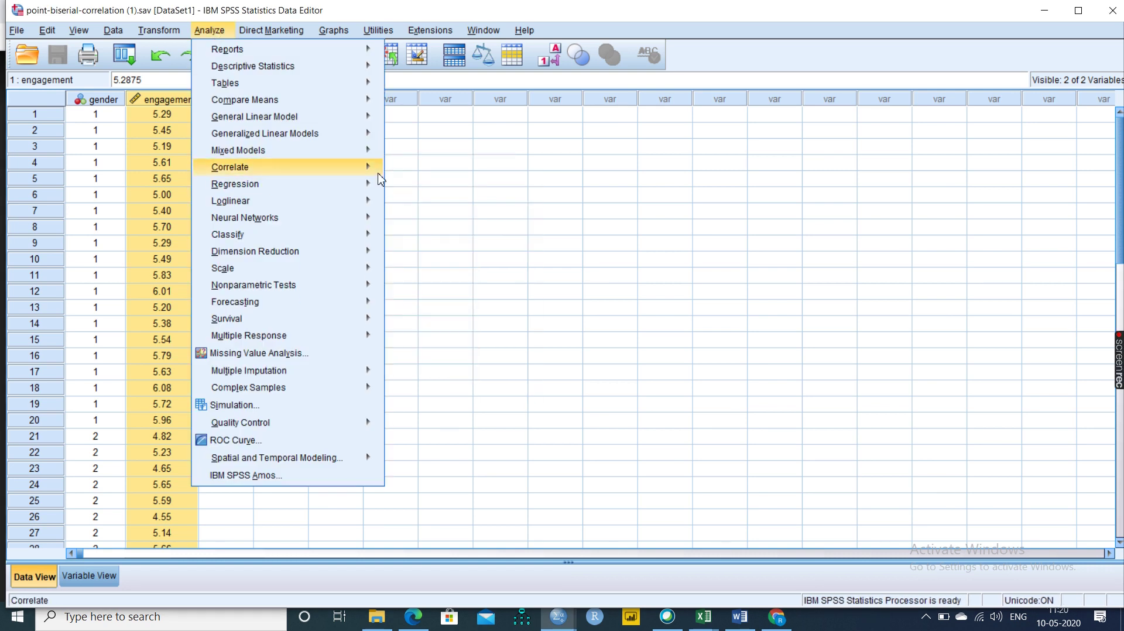
left_click(418, 170)
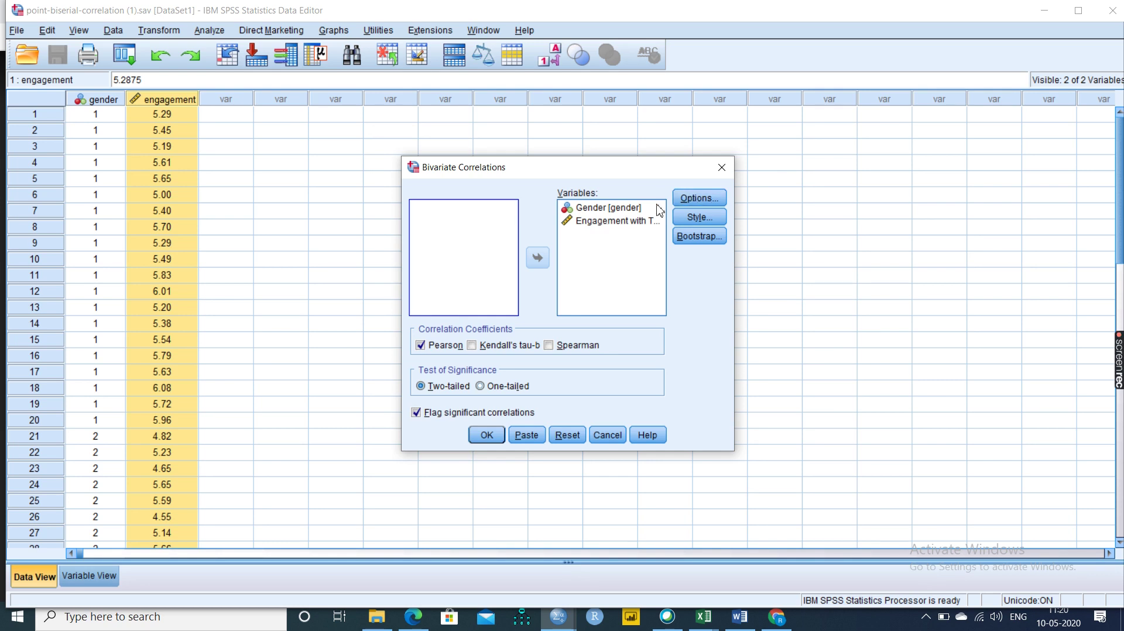
left_click(606, 207)
left_click(538, 258)
left_click(601, 211)
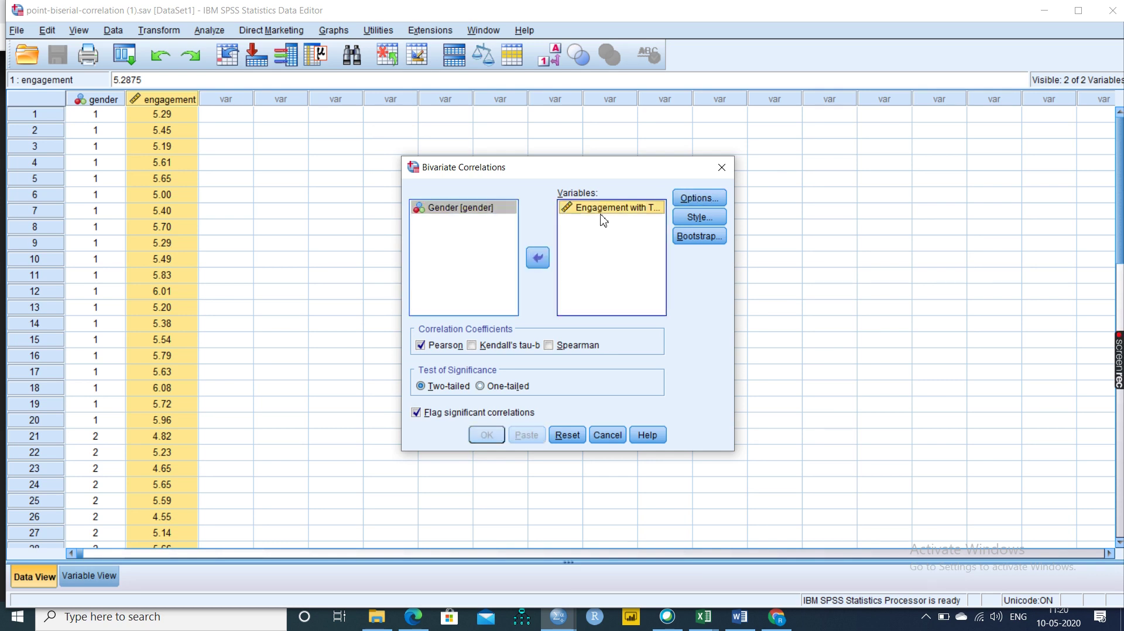
left_click(539, 255)
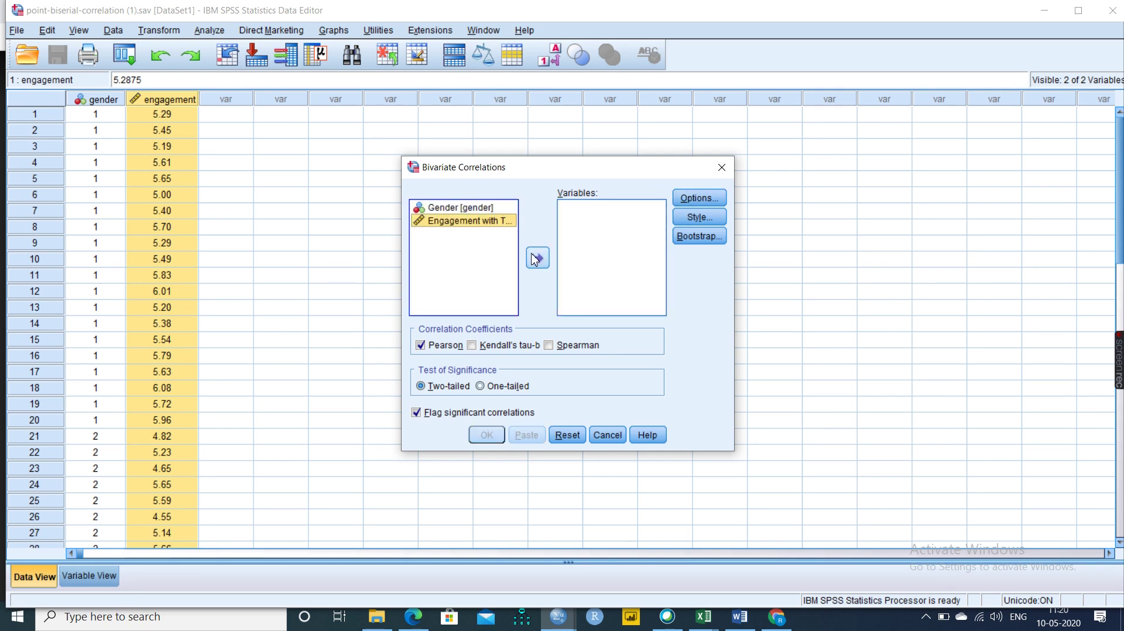
Run a two-tailed Pearson correlation of Engagement with TV advert and Gender, with significant correlations flagged.
left_click(533, 258)
left_click(461, 207)
left_click(537, 258)
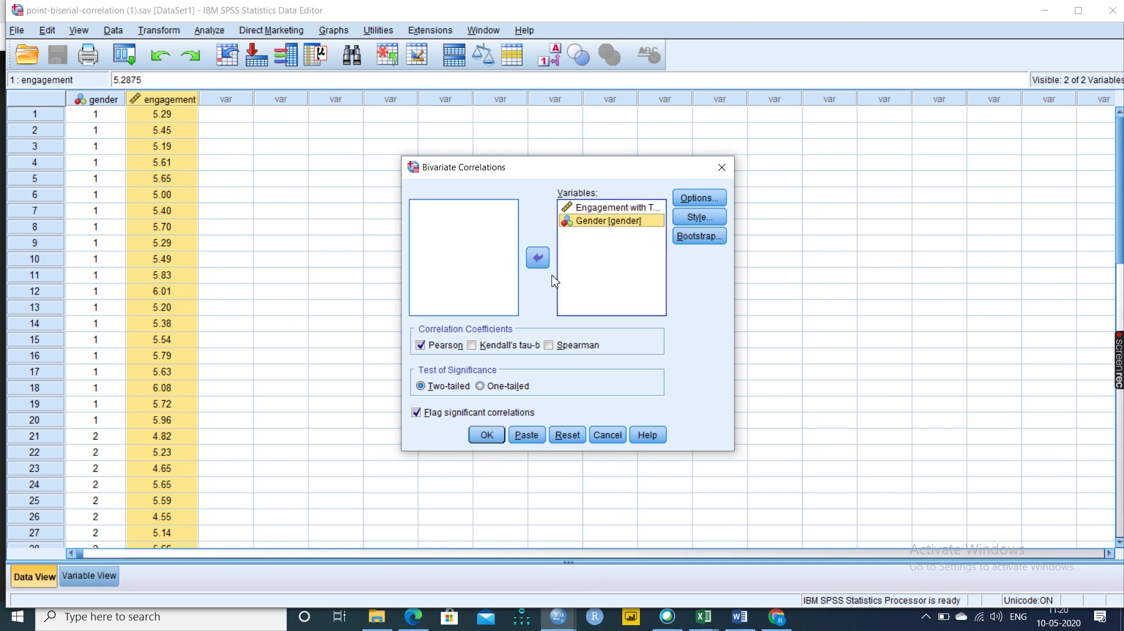
left_click(487, 435)
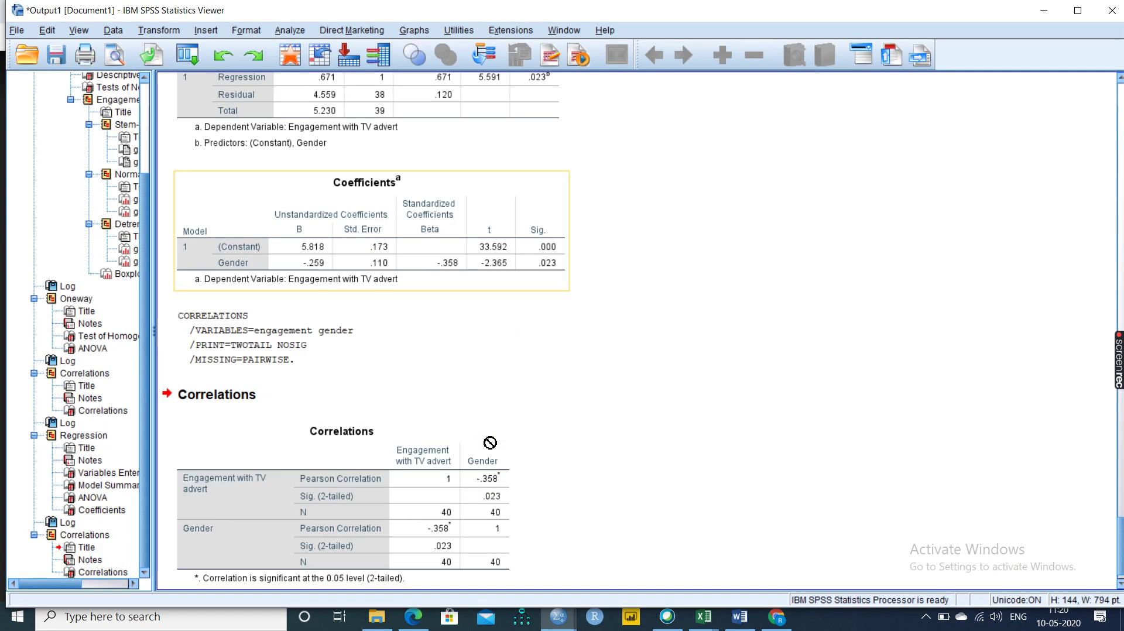
Examine the Pearson correlation and two-tailed significance between engagement and gender in the new Correlations table.
left_click(435, 400)
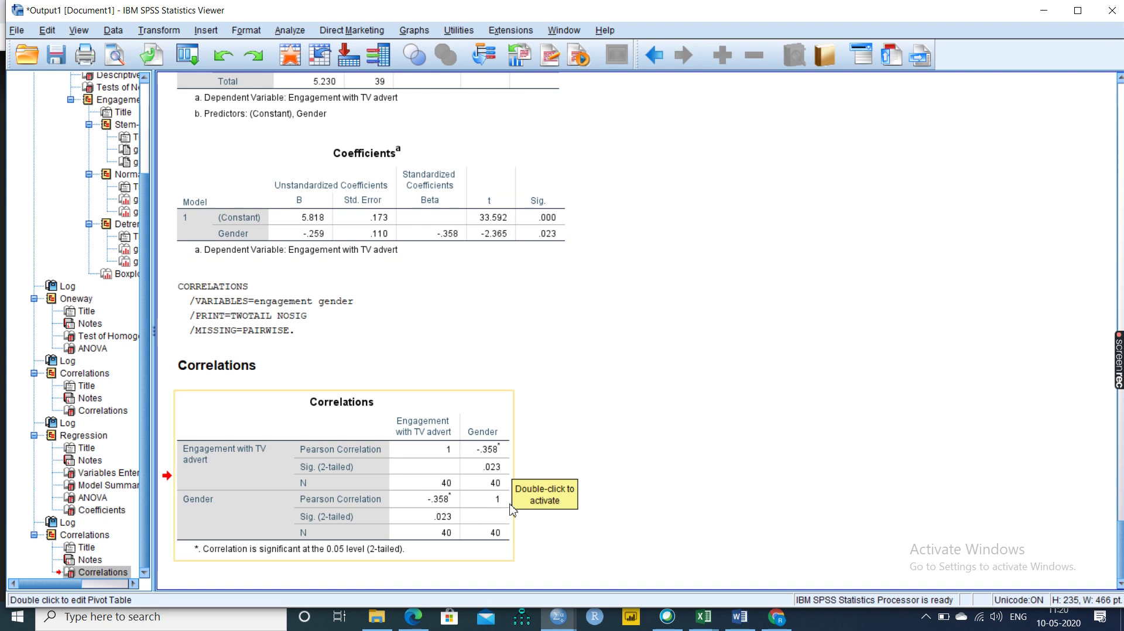
left_click(582, 369)
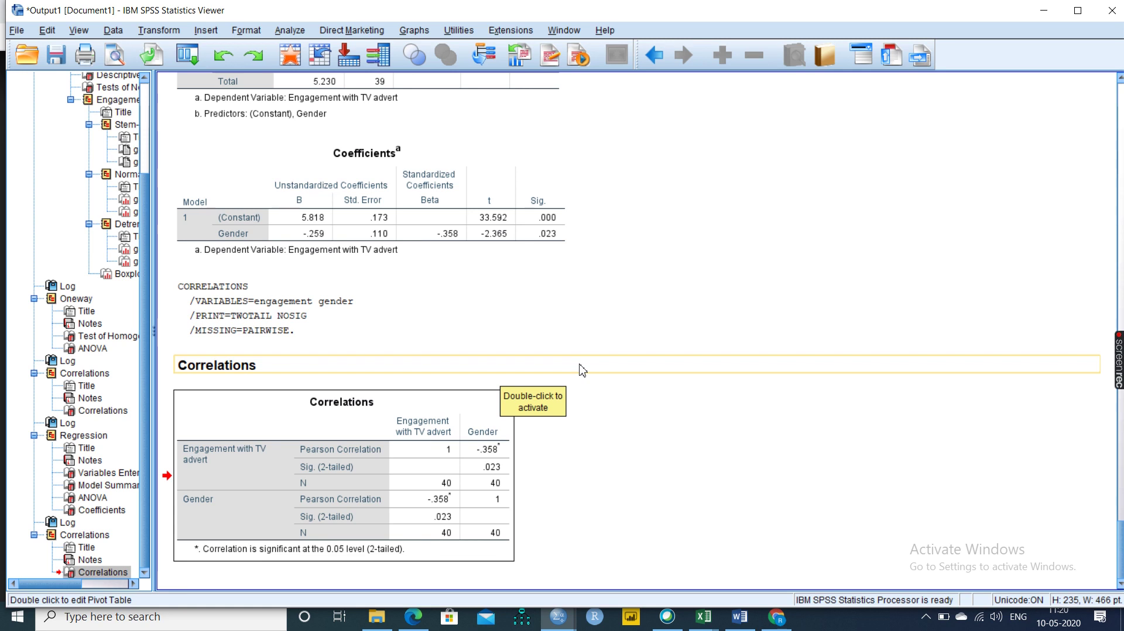
left_click(475, 466)
left_click_drag(491, 444, 526, 463)
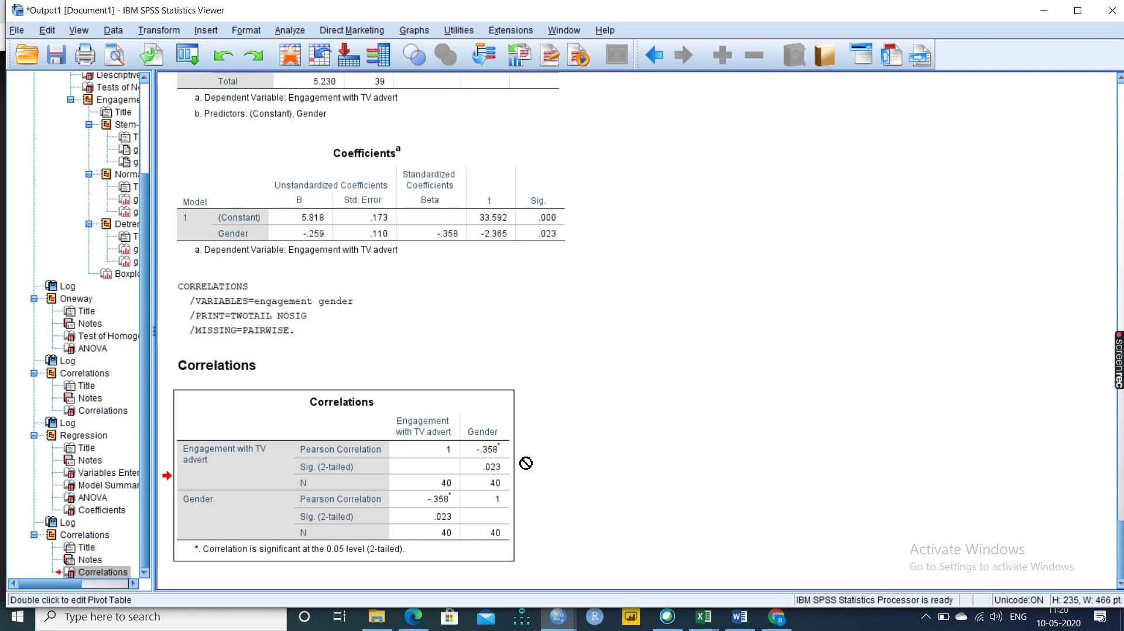
left_click(507, 460)
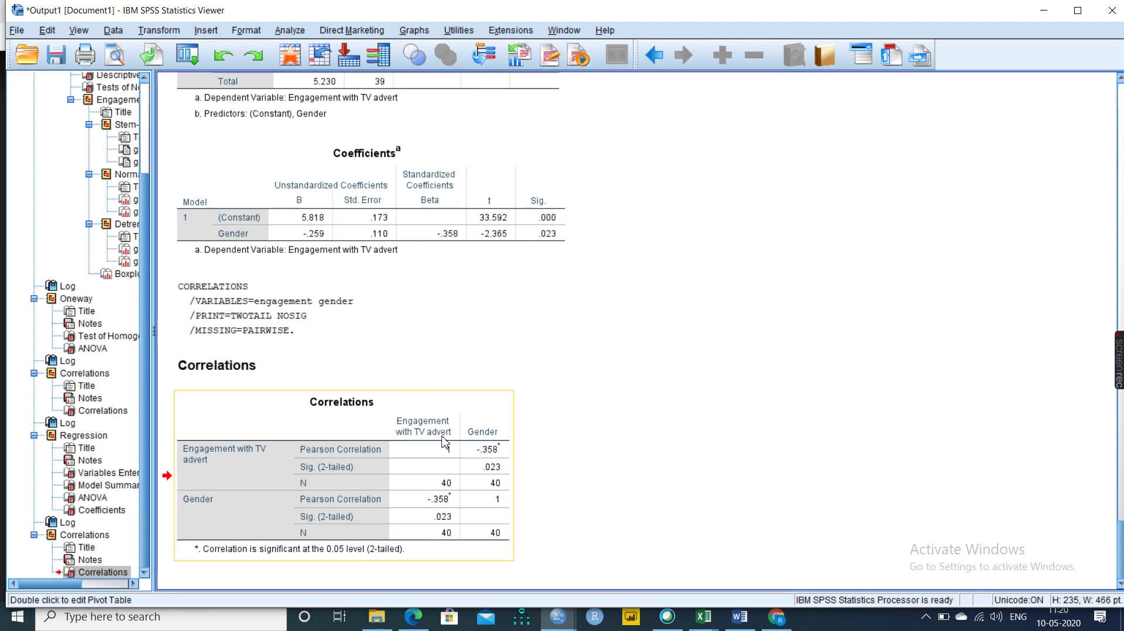
left_click_drag(497, 434, 535, 443)
Open the Linear Regression dialog and clear its dependent and independent variables.
left_click(289, 30)
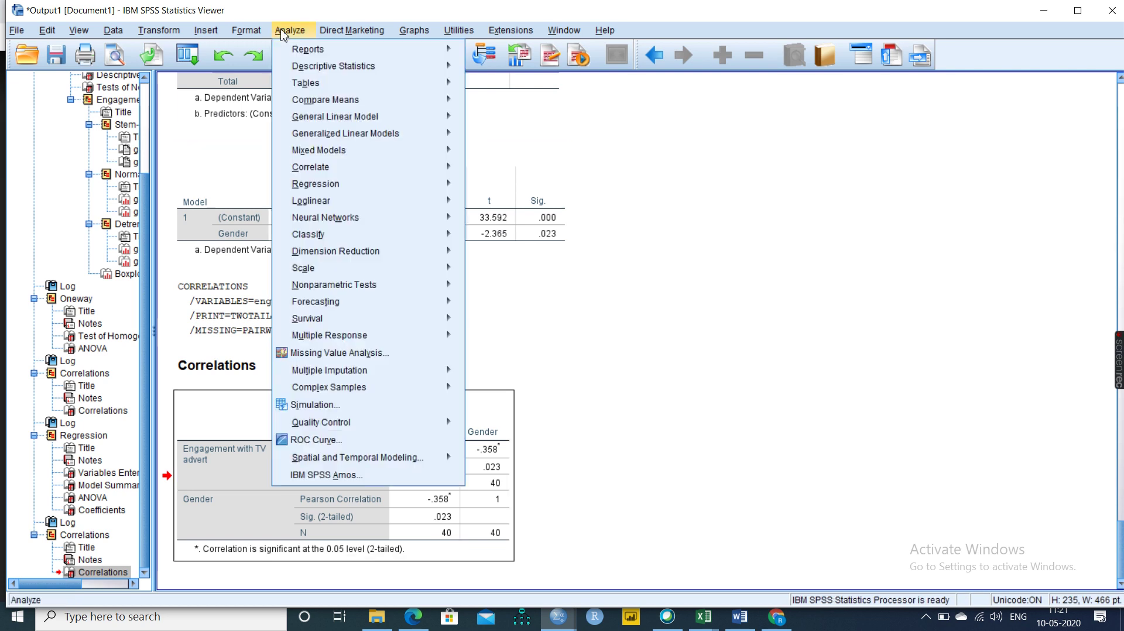
mouse_move(391, 189)
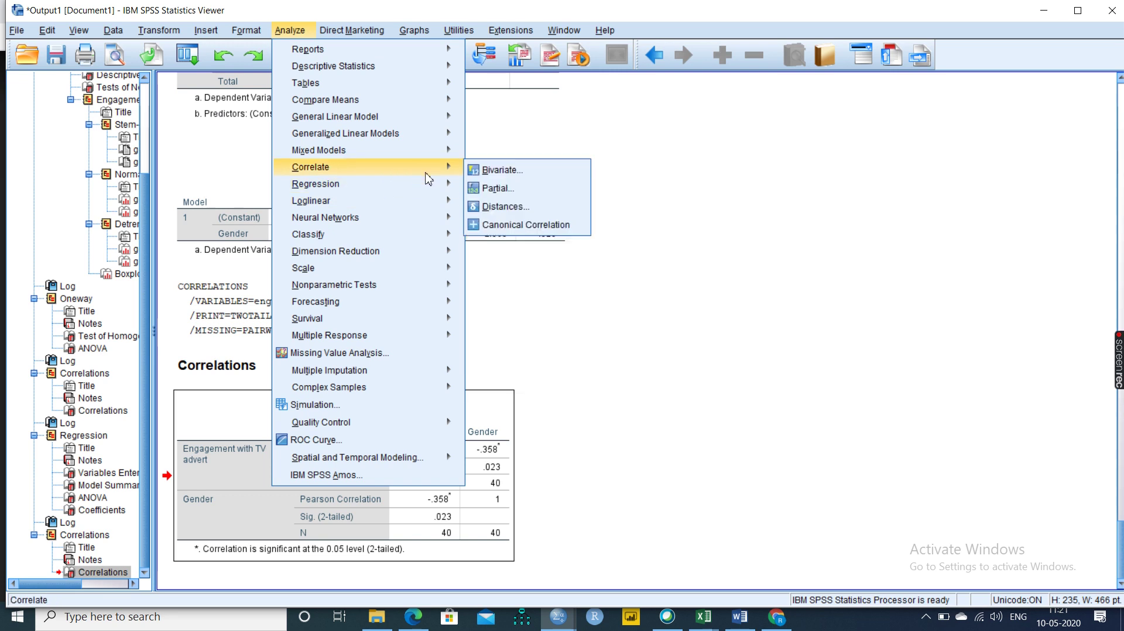
left_click(504, 206)
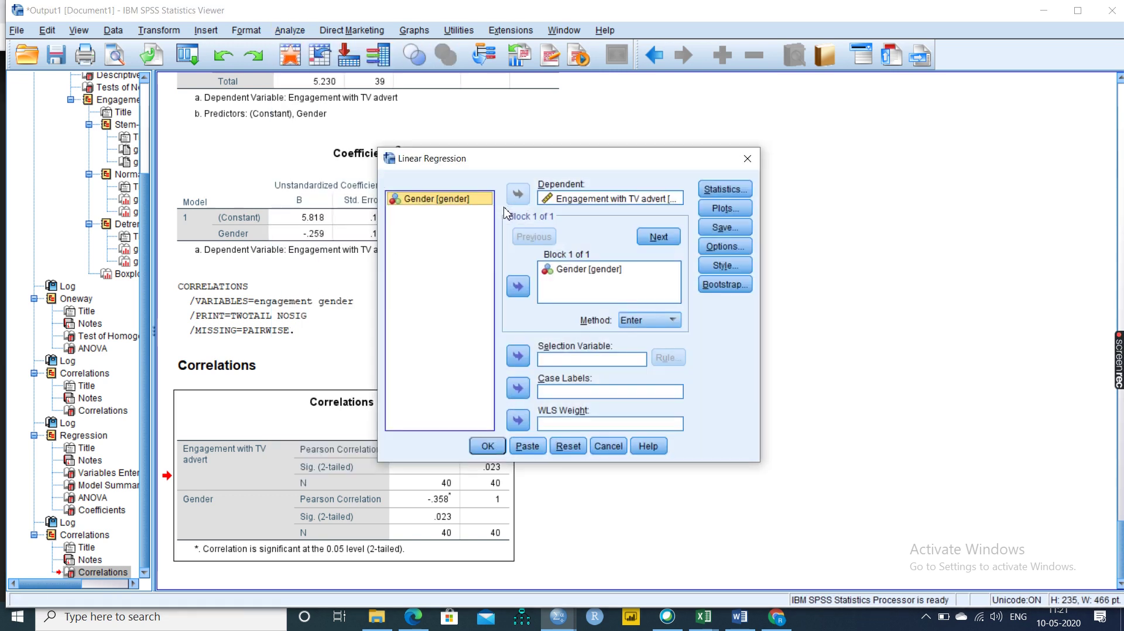
left_click(612, 198)
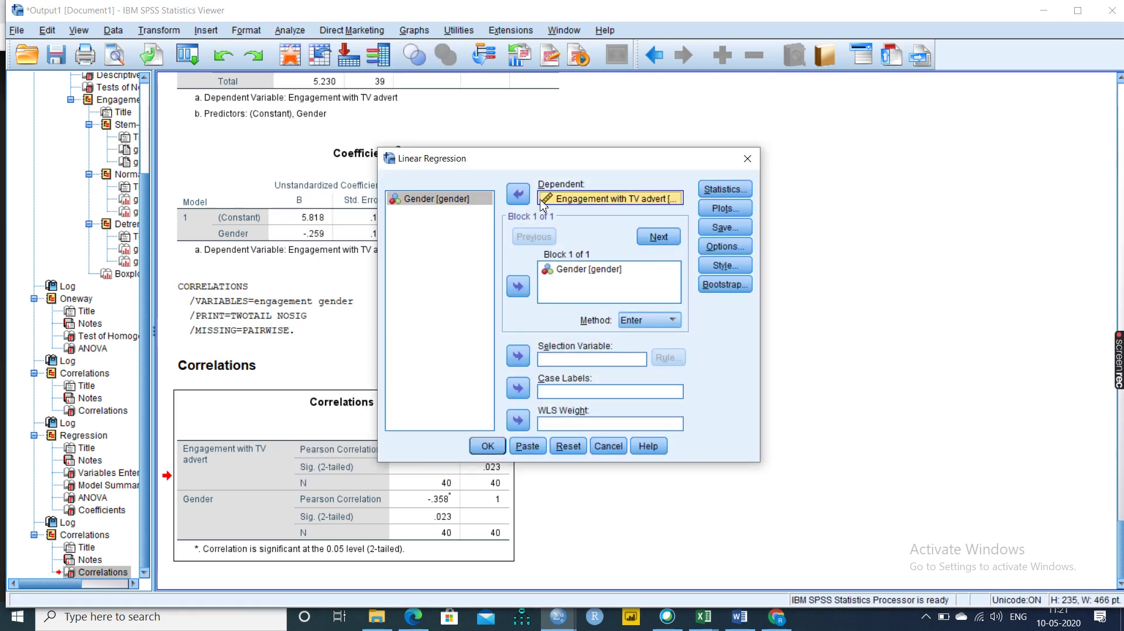
left_click(518, 194)
left_click(518, 286)
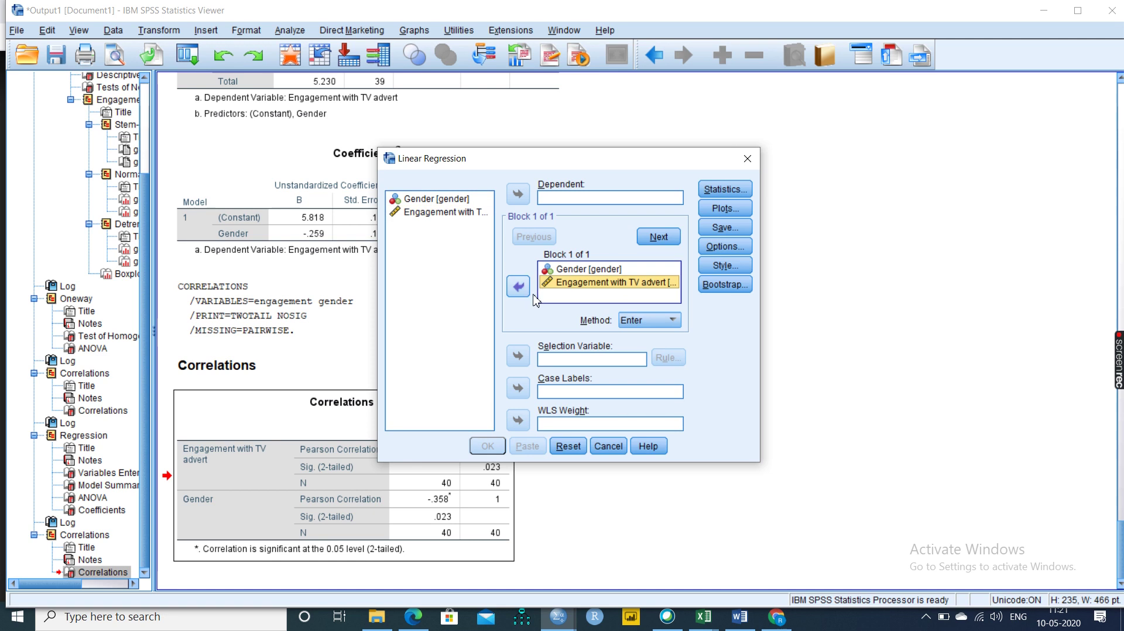
left_click(520, 289)
left_click(554, 269)
left_click(520, 287)
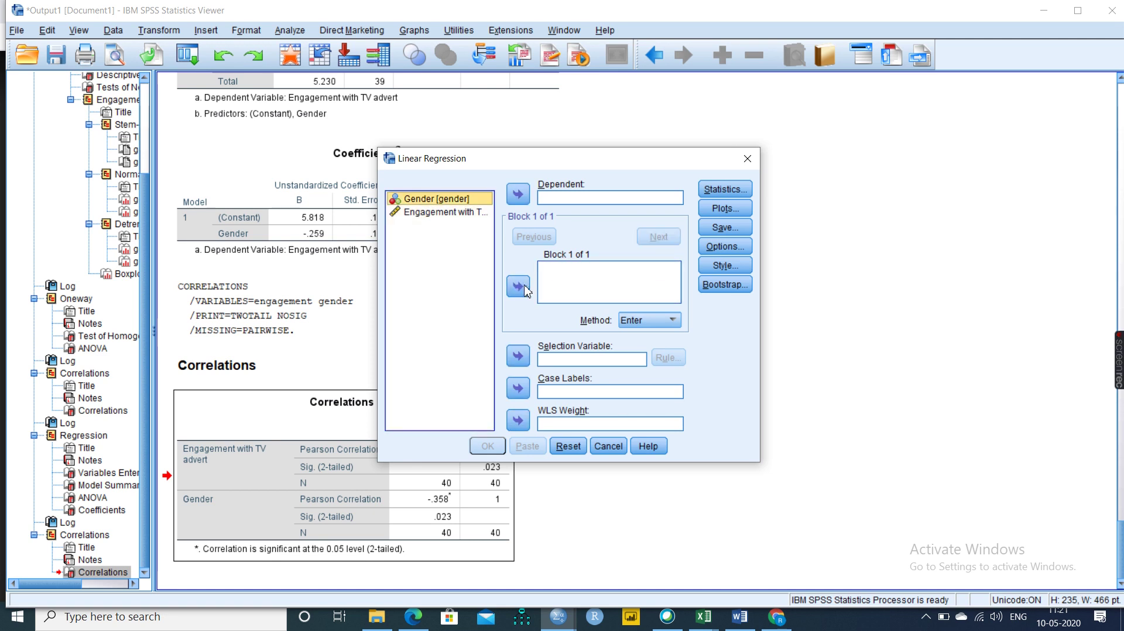
Set Engagement with TV advert as the regression's dependent variable and Gender as its independent variable, keeping the Enter method.
left_click(443, 214)
left_click(518, 194)
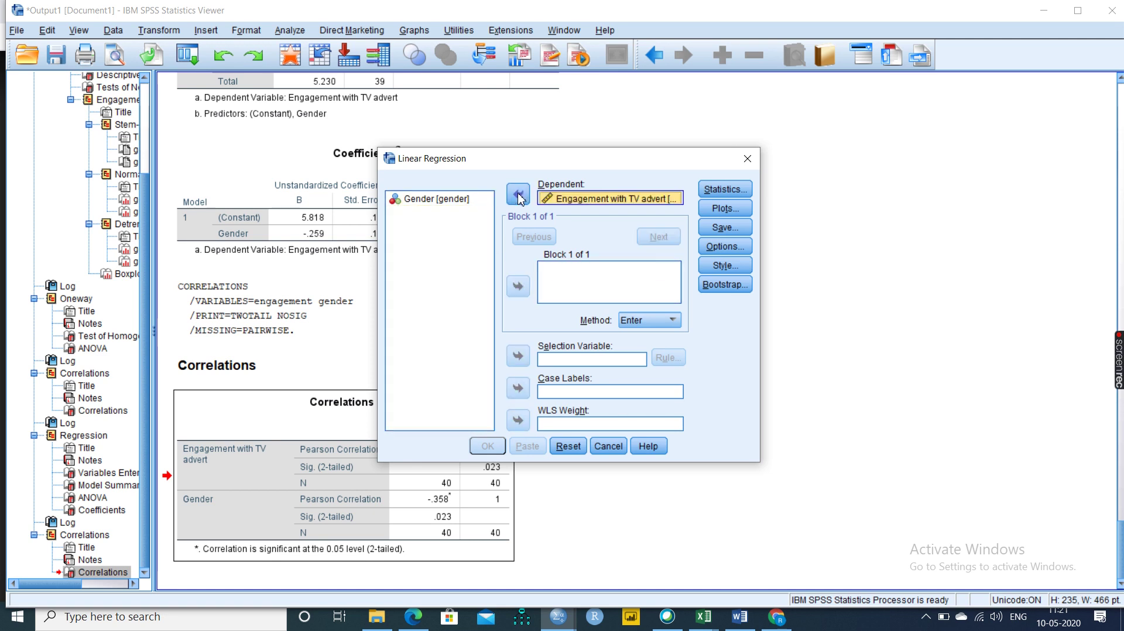
left_click(472, 201)
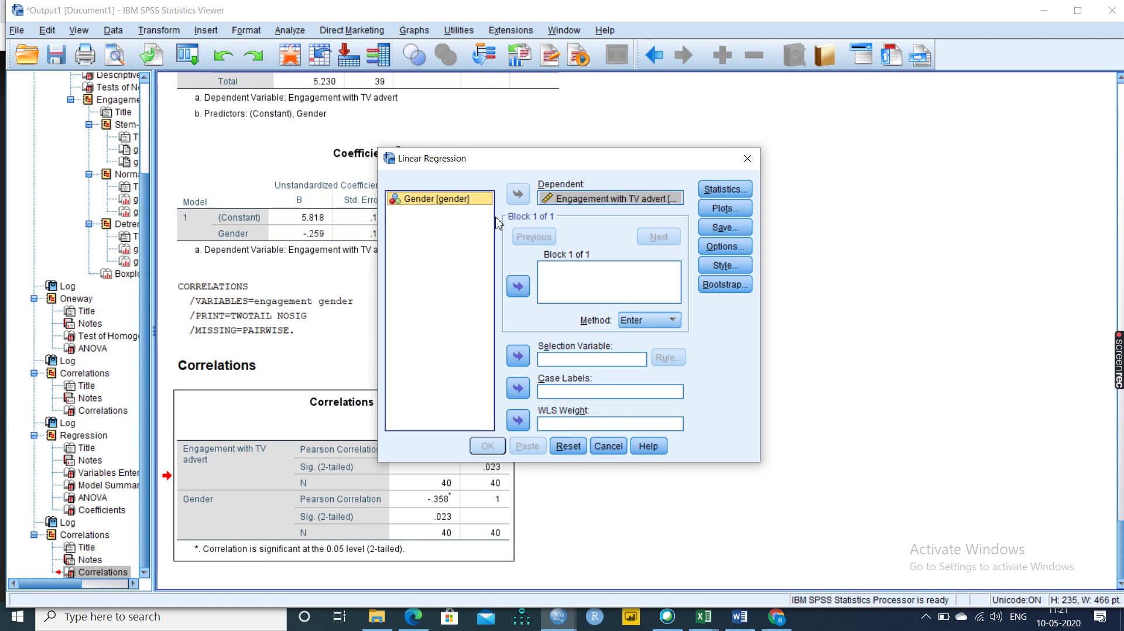
left_click(526, 289)
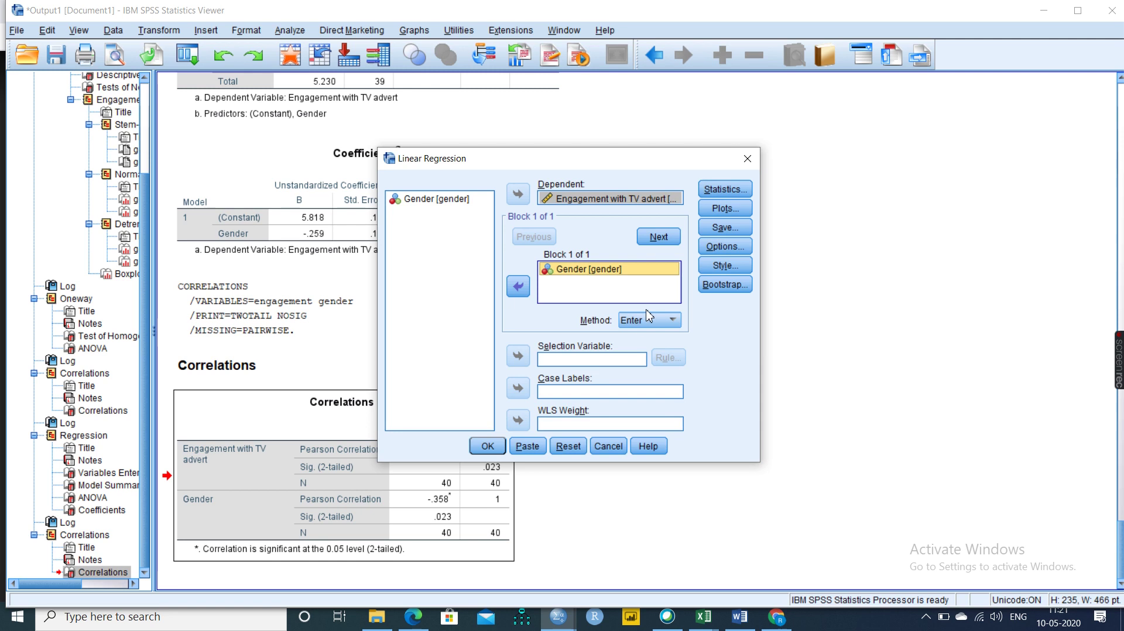
Add the R squared change statistic, run the linear regression, and select the resulting Model Summary table.
left_click(721, 191)
left_click(616, 241)
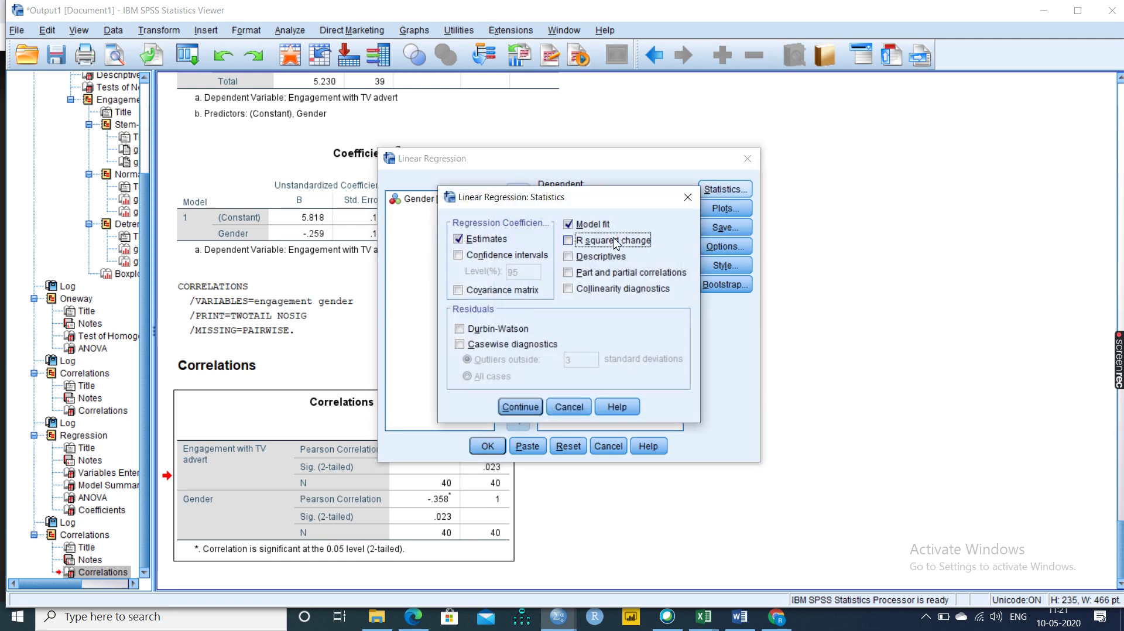
left_click(529, 408)
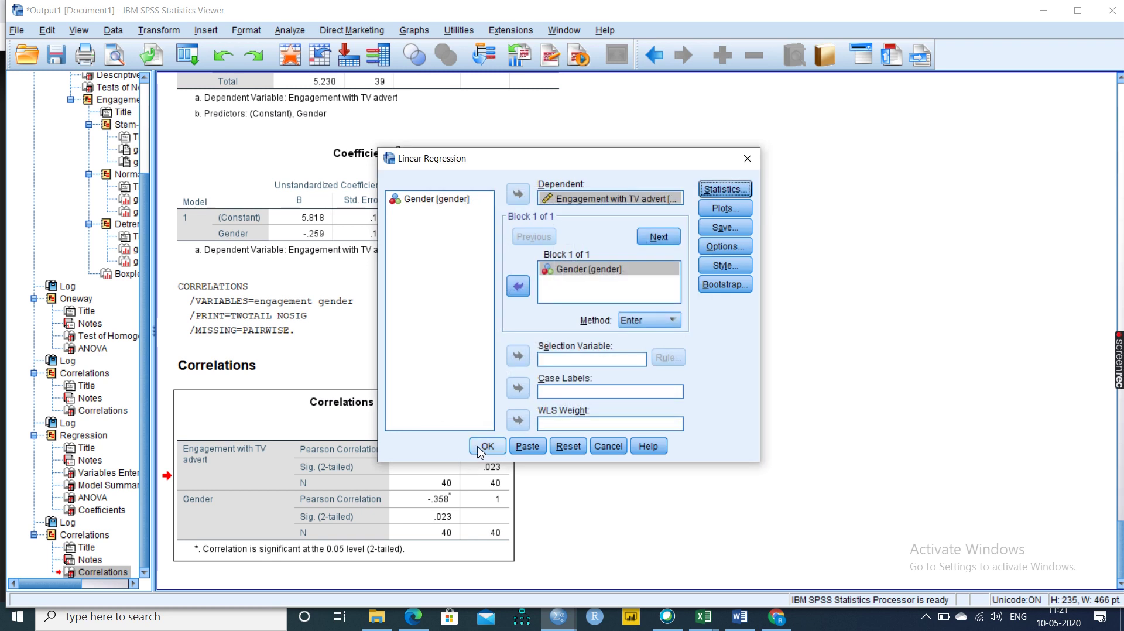
left_click(486, 446)
left_click(273, 310)
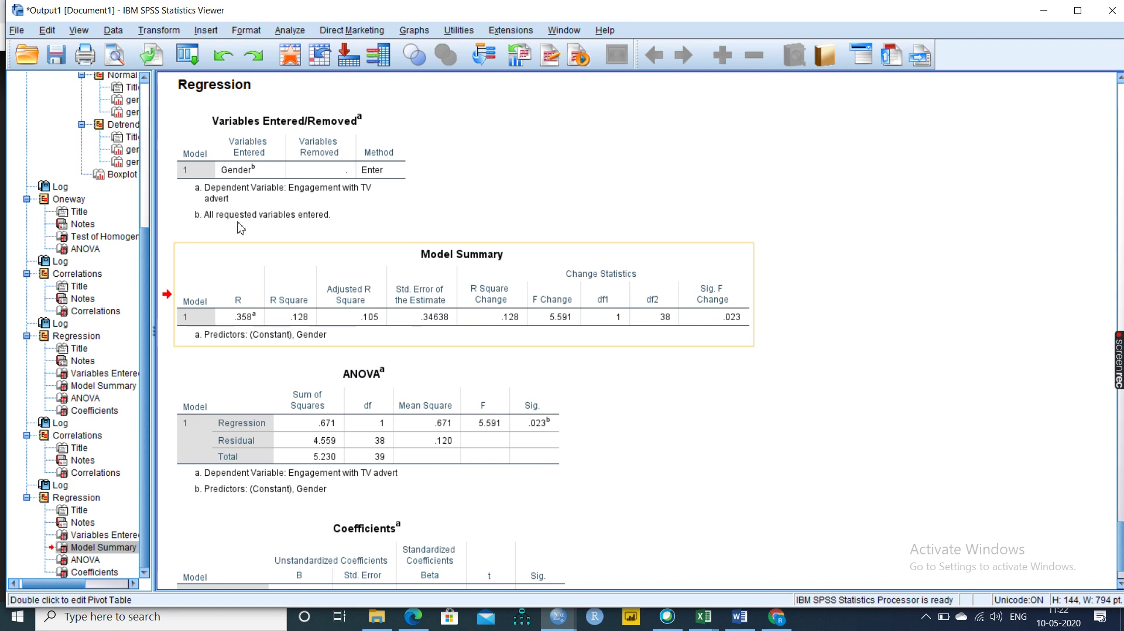
Rerun the two-tailed Pearson correlation of Engagement with TV advert and Gender, and review it against the regression output.
left_click(296, 31)
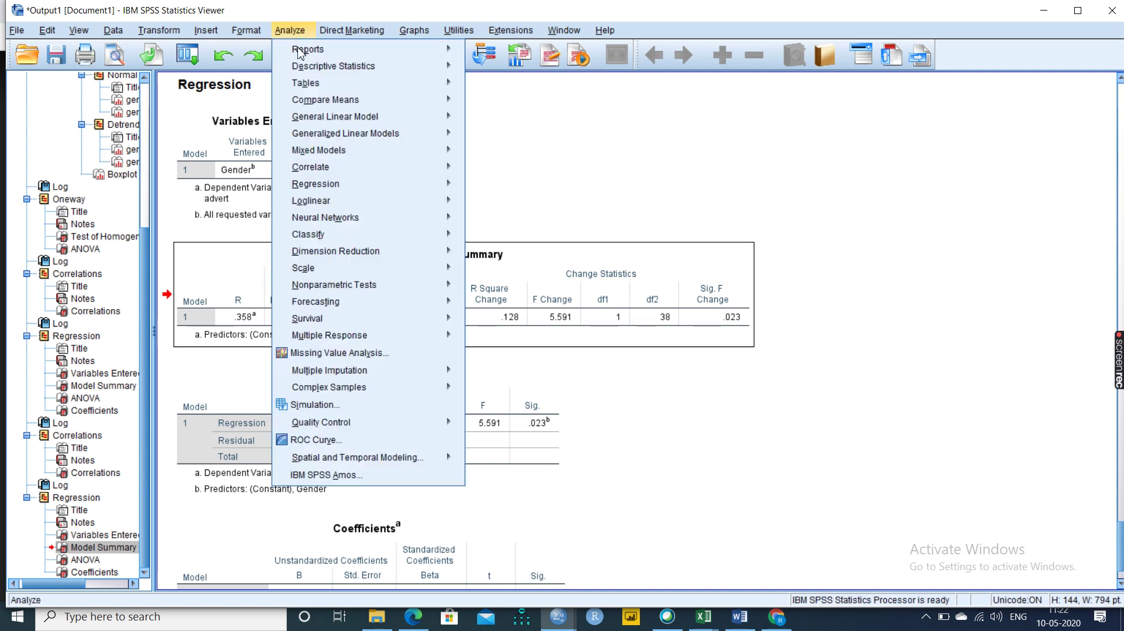
mouse_move(449, 169)
left_click(501, 173)
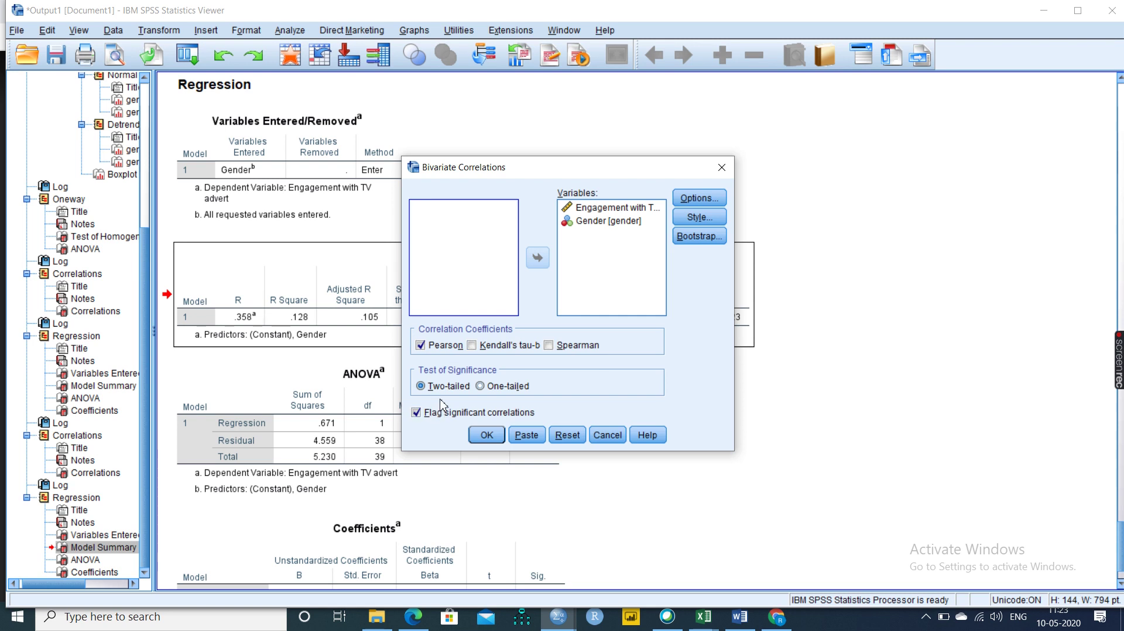
left_click(487, 437)
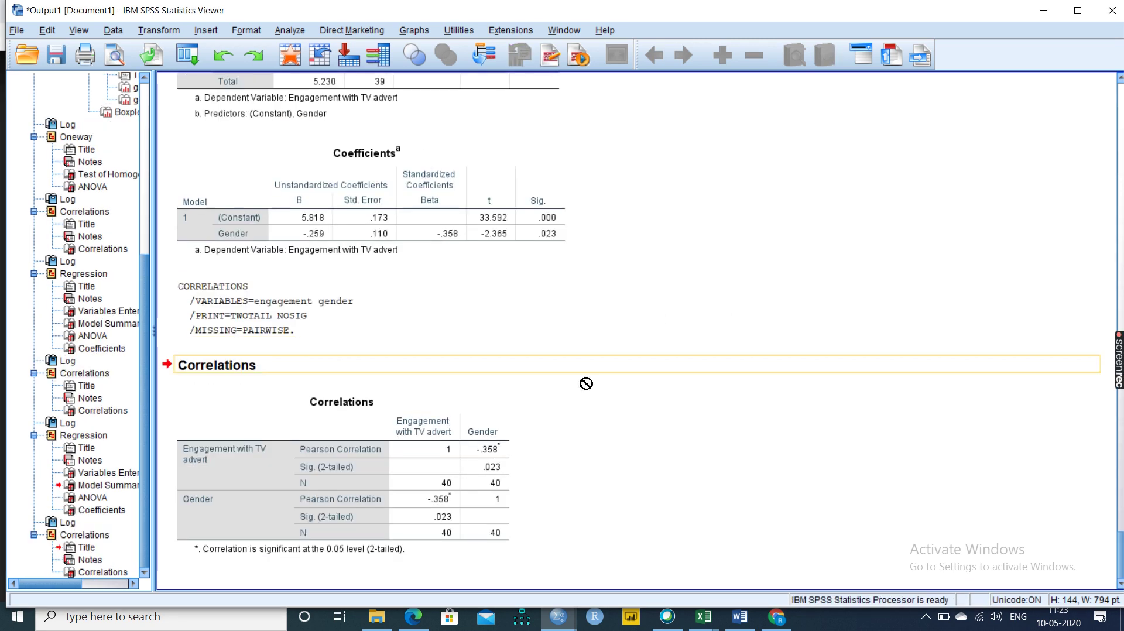
scroll(586, 383, "up", 5)
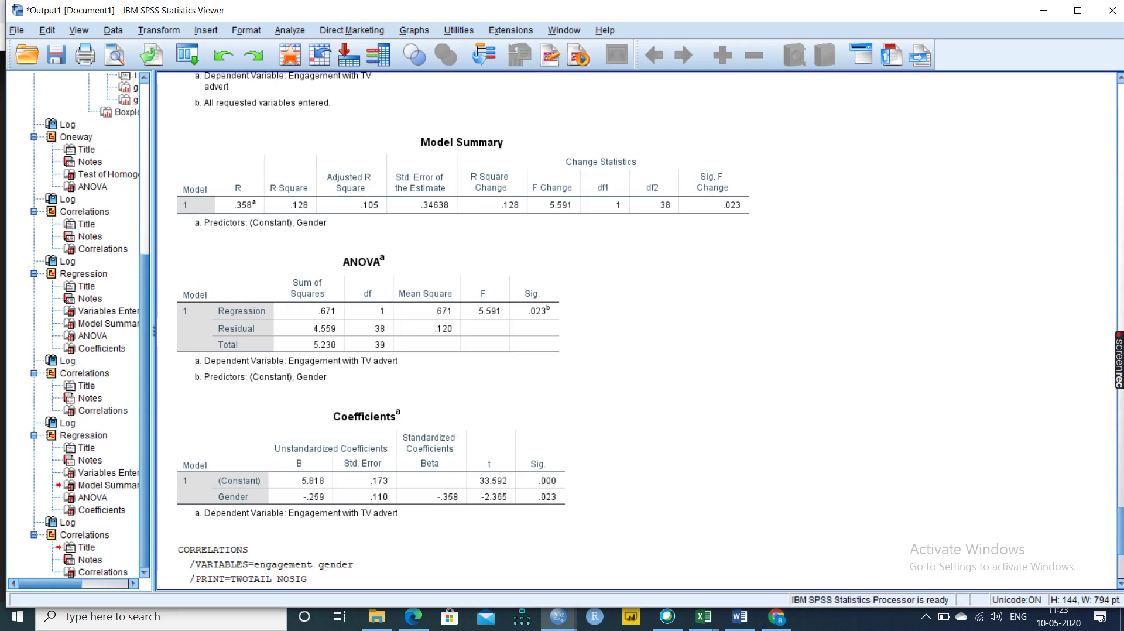